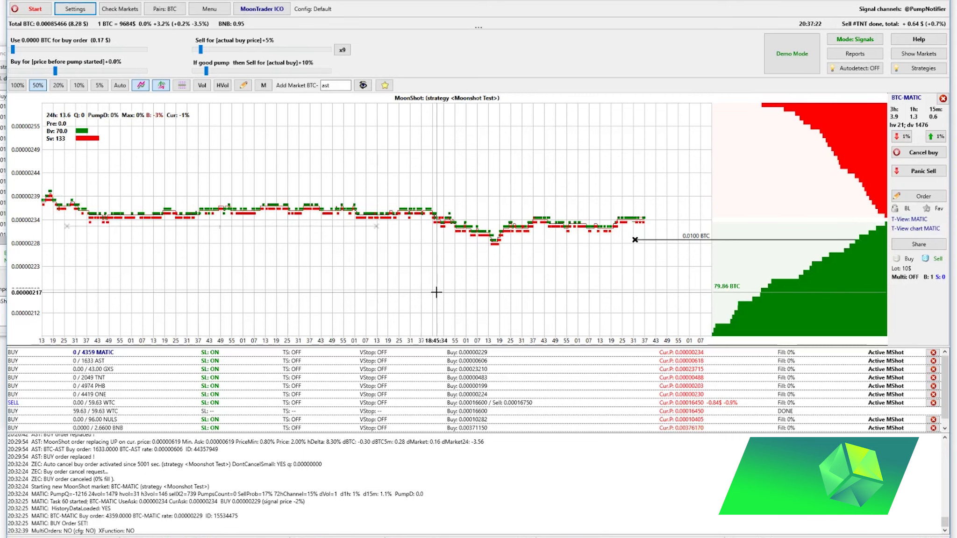
Zoom into the BTC-MATIC tick chart's time axis with the mouse wheel for finer detail.
{"action": "scroll", "coordinate": [459, 264], "scroll_direction": "up", "scroll_amount": 2}
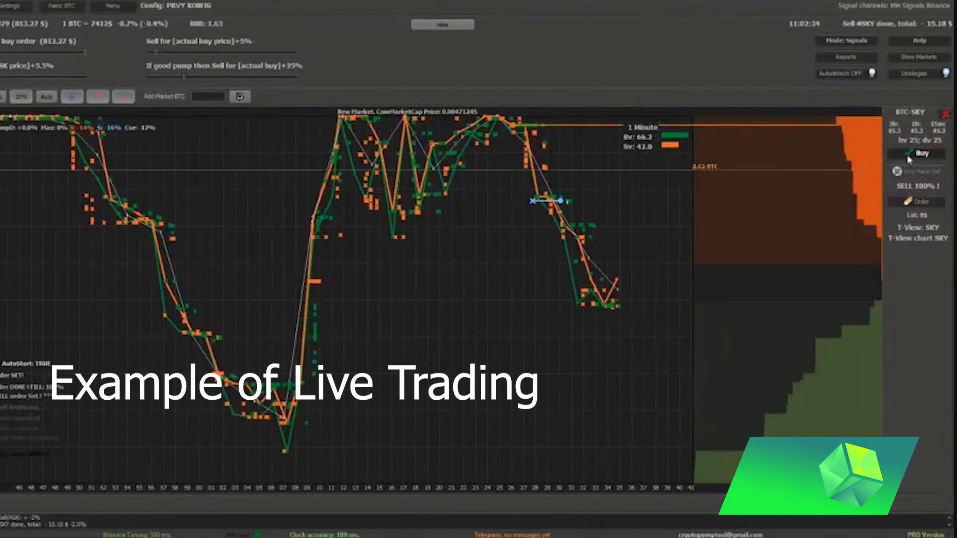
Place a SKY buy order using the Buy button in the right-hand market panel.
{"action": "left_click", "coordinate": [910, 155]}
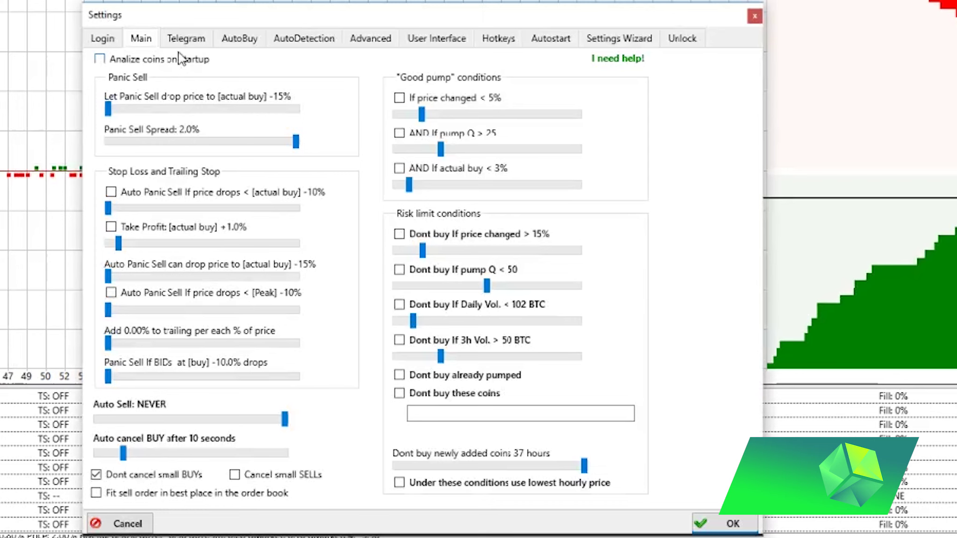
Review the AutoBuy, AutoDetection and Advanced settings tabs, ending on the Telegram channel list.
{"action": "left_click", "coordinate": [182, 41]}
{"action": "left_click", "coordinate": [250, 46]}
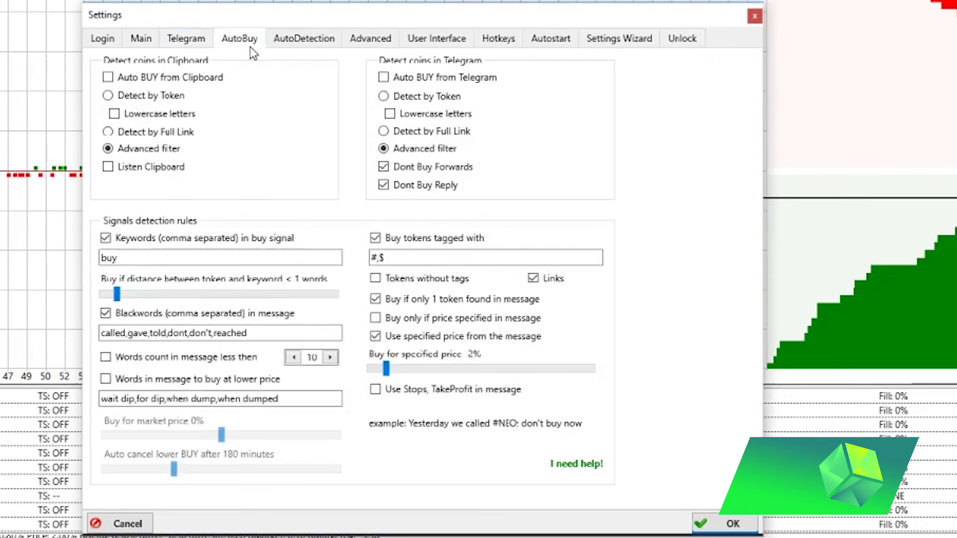
{"action": "left_click", "coordinate": [322, 47]}
{"action": "left_click", "coordinate": [365, 43]}
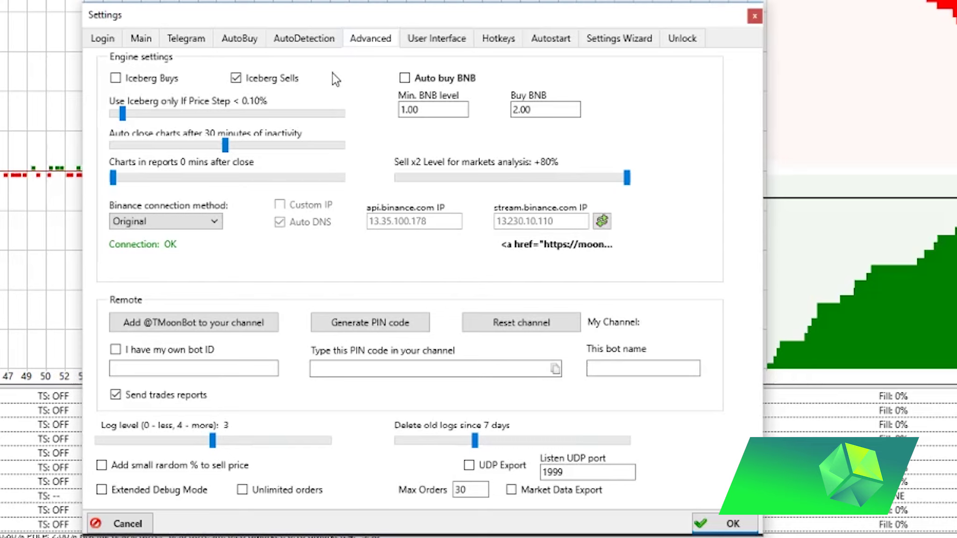
{"action": "left_click", "coordinate": [307, 44]}
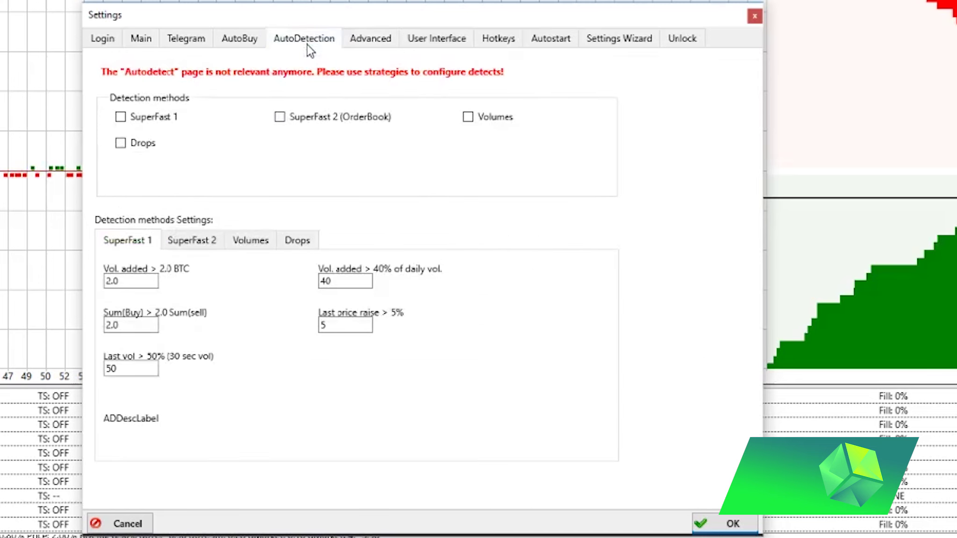
{"action": "left_click", "coordinate": [233, 49]}
{"action": "left_click", "coordinate": [173, 43]}
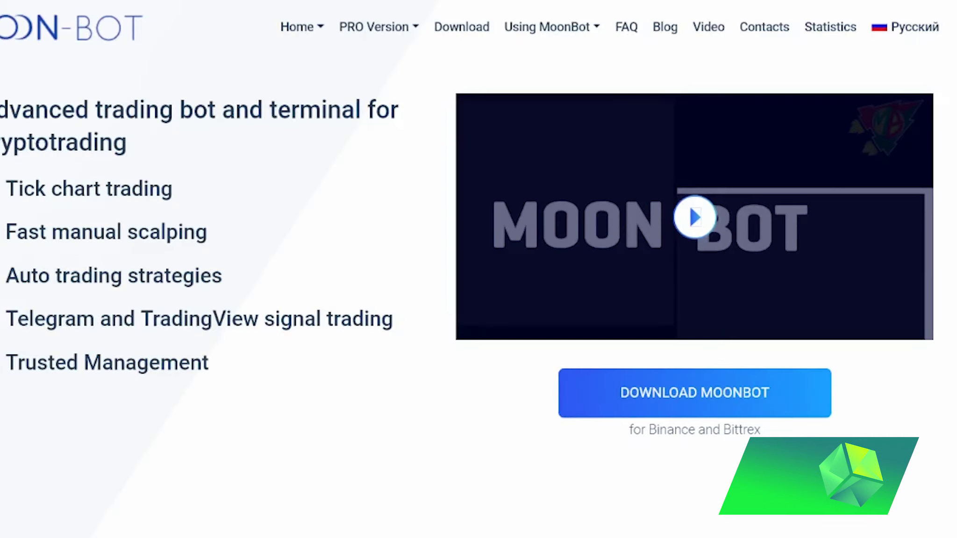
Open the 'Using MoonBot' dropdown in the website's top navigation bar.
{"action": "mouse_move", "coordinate": [551, 27]}
{"action": "left_click", "coordinate": [574, 70]}
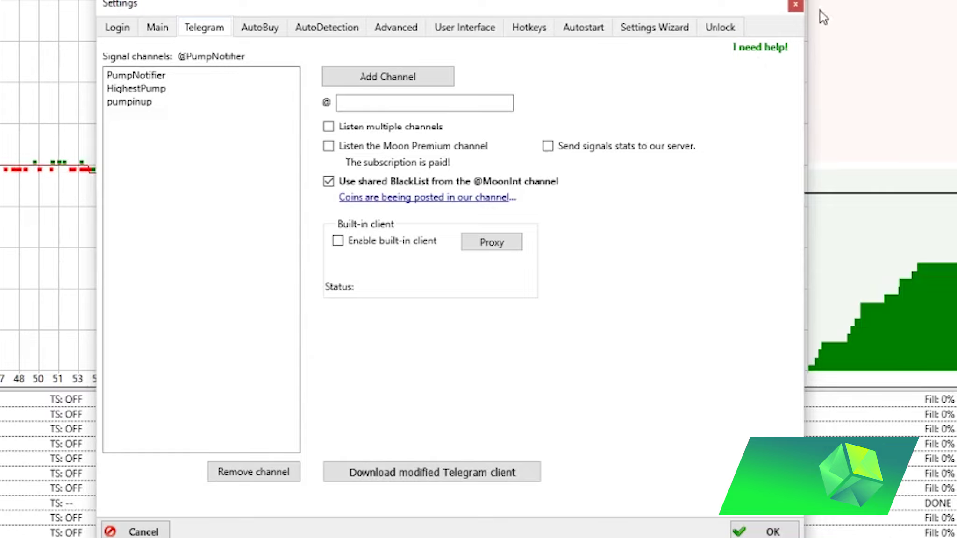
Close the Settings dialog to return to the BTC-MATIC chart and order list.
{"action": "left_click", "coordinate": [795, 6]}
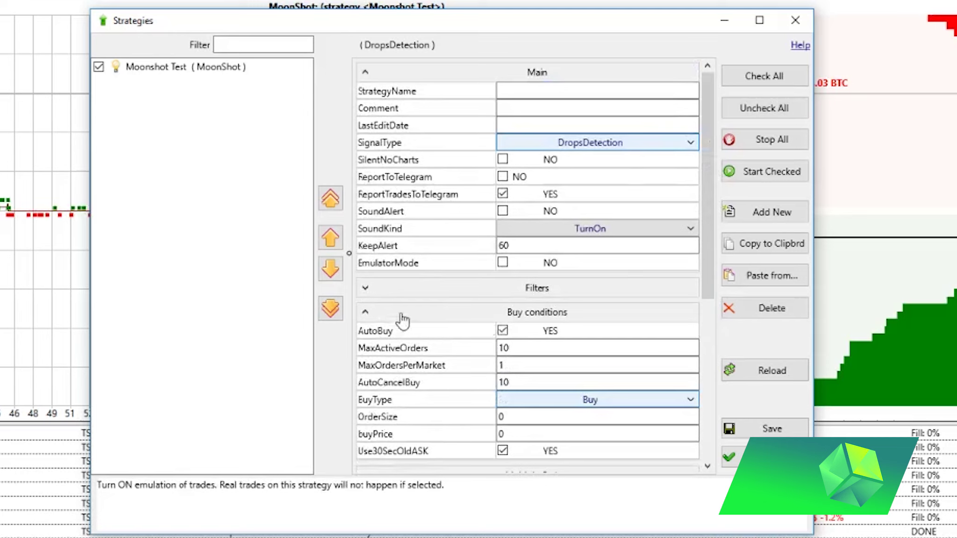
Collapse the Moonshot Test strategy's Buy conditions, Multiple Orders and Sell order sections.
{"action": "left_click", "coordinate": [389, 318]}
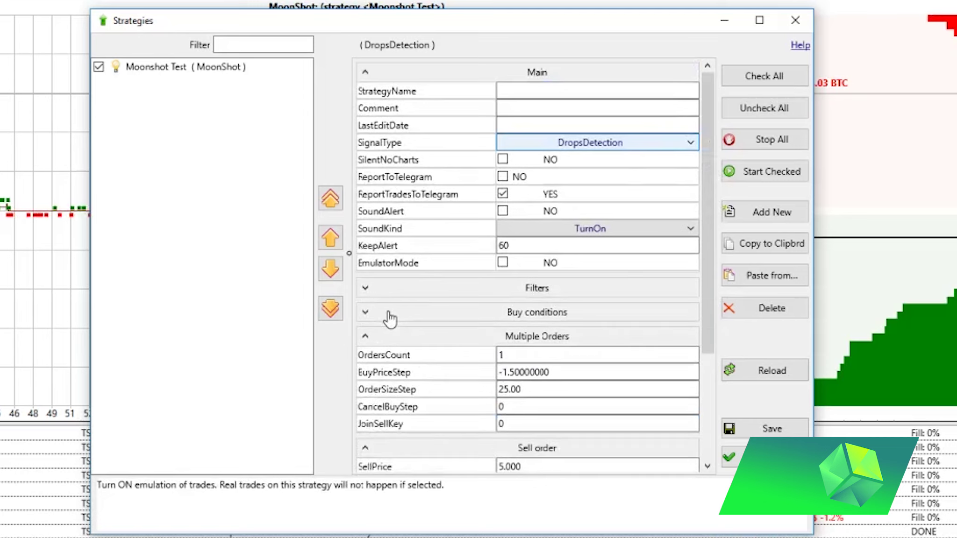
{"action": "left_click", "coordinate": [380, 336]}
{"action": "left_click", "coordinate": [381, 364]}
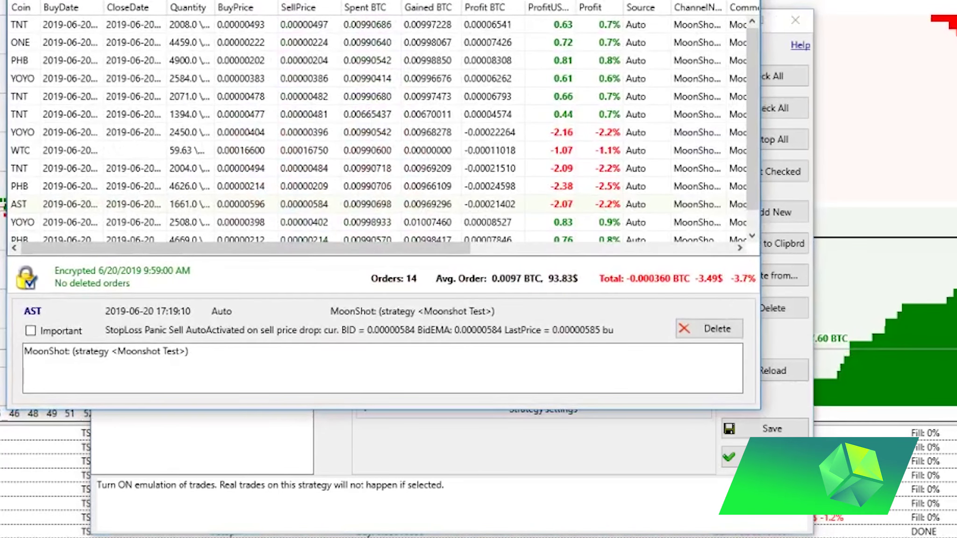
Scroll through the report's 14 closed orders, their per-coin profits and the negative total.
{"action": "left_click_drag", "start_coordinate": [754, 117], "coordinate": [753, 137]}
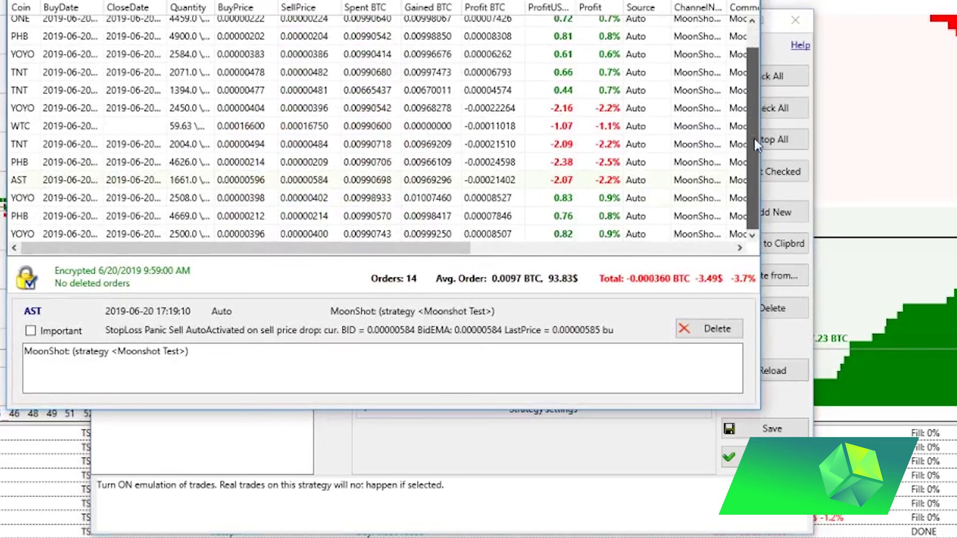
{"action": "left_click_drag", "start_coordinate": [755, 175], "coordinate": [752, 64]}
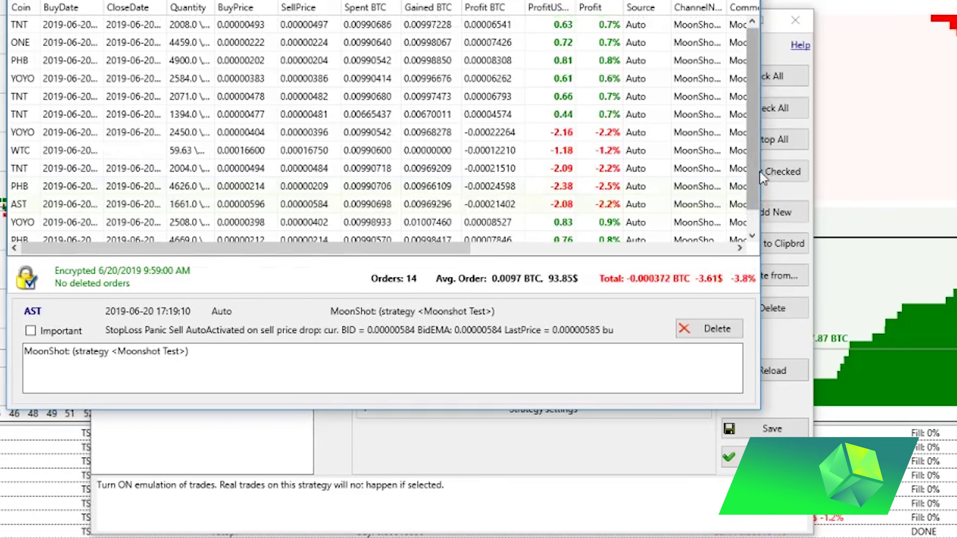
{"action": "left_click_drag", "start_coordinate": [751, 167], "coordinate": [753, 197]}
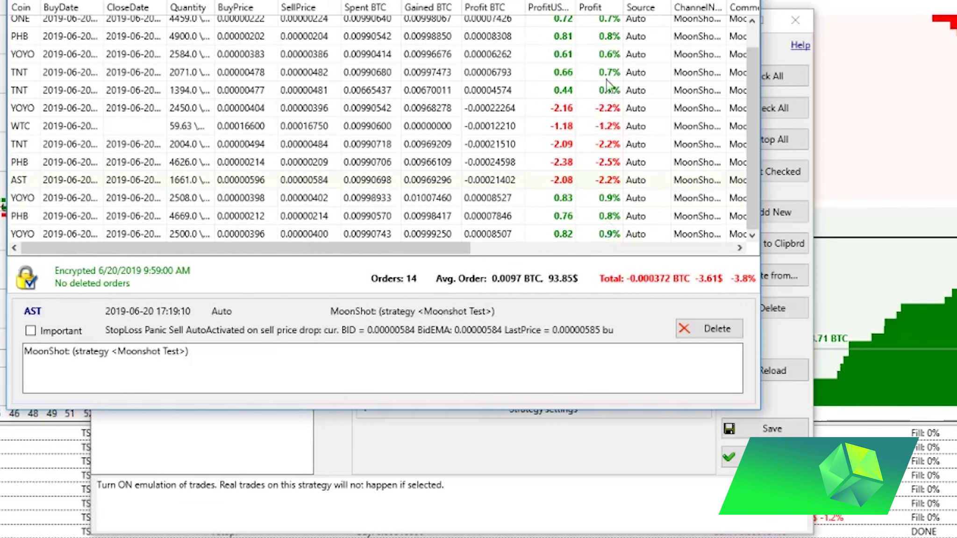
{"action": "scroll", "coordinate": [609, 59], "scroll_direction": "up", "scroll_amount": 2}
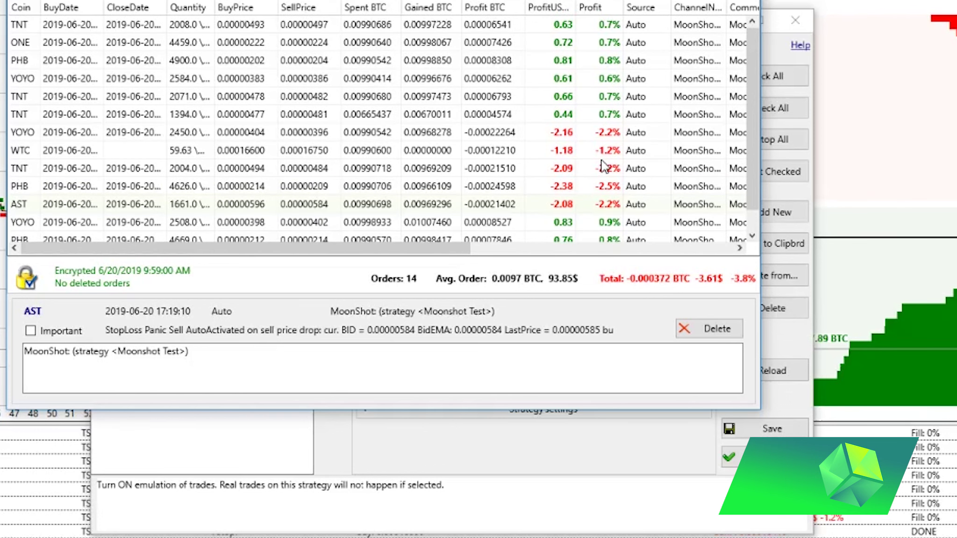
{"action": "scroll", "coordinate": [608, 164], "scroll_direction": "down", "scroll_amount": 1}
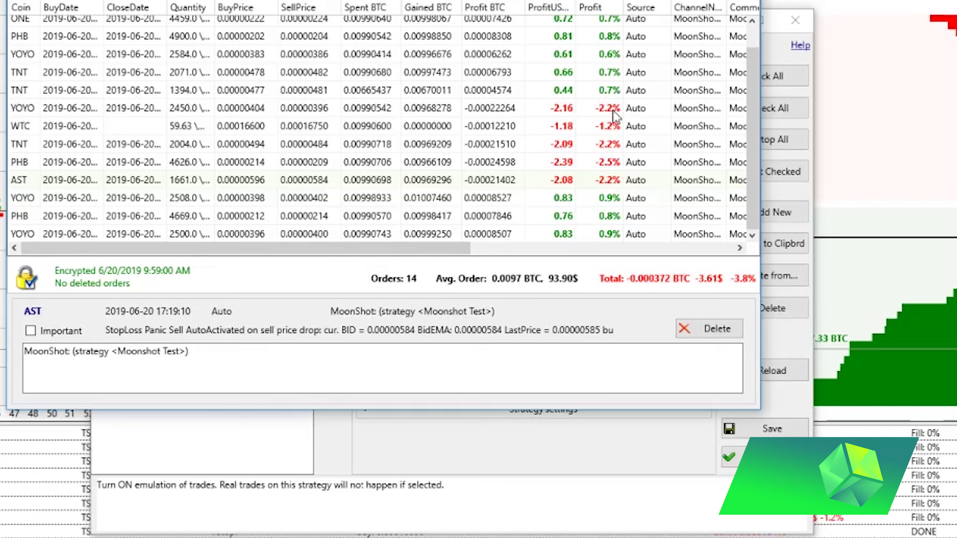
{"action": "scroll", "coordinate": [747, 117], "scroll_direction": "up", "scroll_amount": 1}
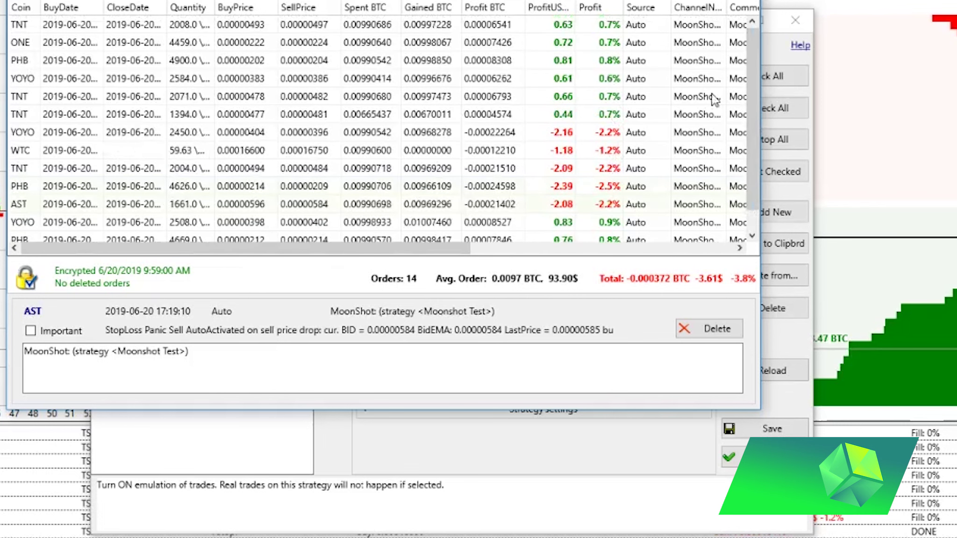
{"action": "scroll", "coordinate": [738, 117], "scroll_direction": "down", "scroll_amount": 1}
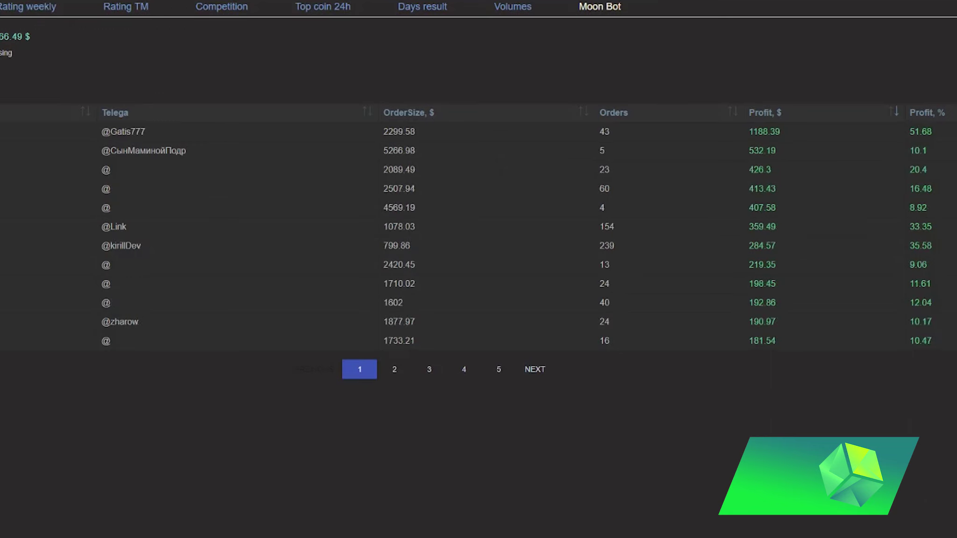
Browse the weekly trader rating, noting the top 412.98% and 3818.53 profits, pages 5 and 4.
{"action": "left_click", "coordinate": [29, 6]}
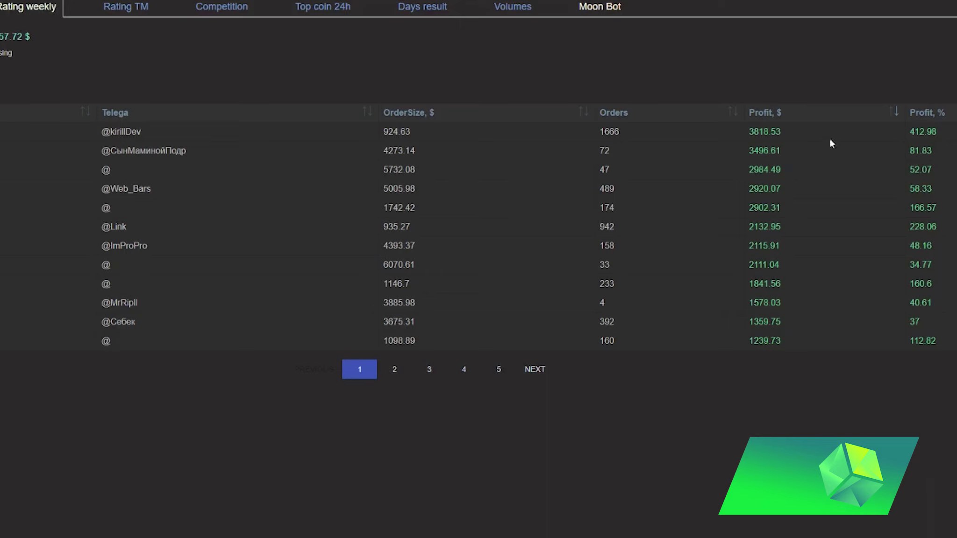
{"action": "left_click_drag", "start_coordinate": [914, 132], "coordinate": [948, 133]}
{"action": "left_click", "coordinate": [944, 135]}
{"action": "left_click", "coordinate": [948, 133]}
{"action": "double_click", "coordinate": [760, 133]}
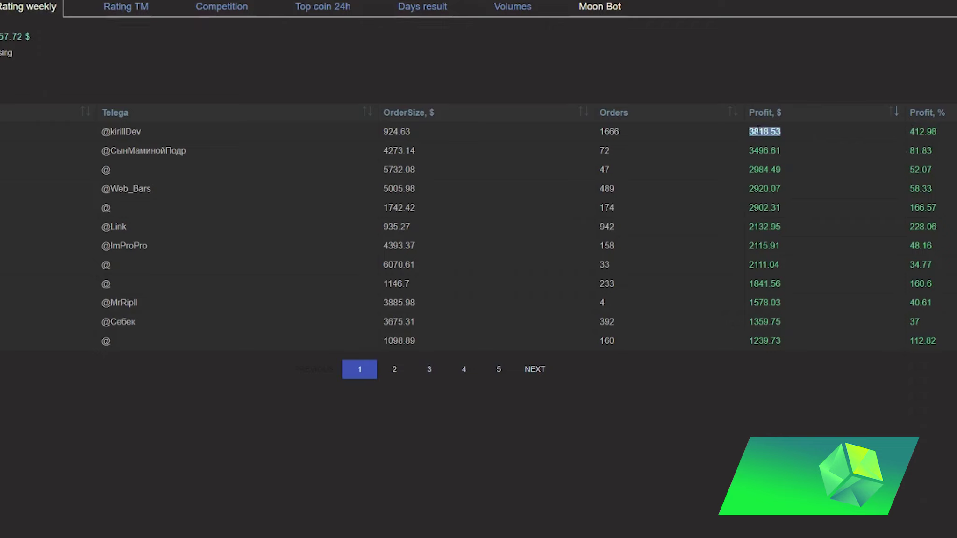
{"action": "left_click", "coordinate": [760, 134]}
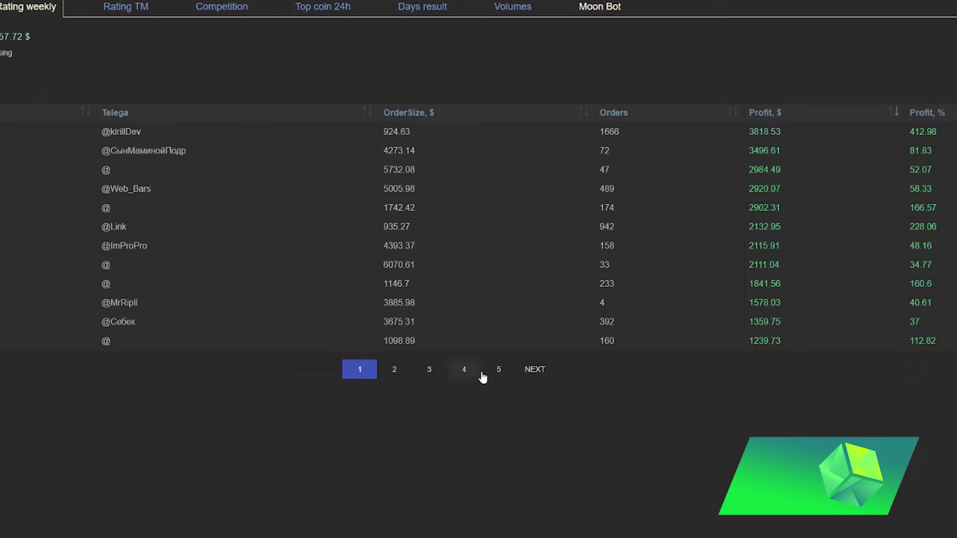
{"action": "left_click", "coordinate": [499, 372]}
{"action": "left_click", "coordinate": [464, 179]}
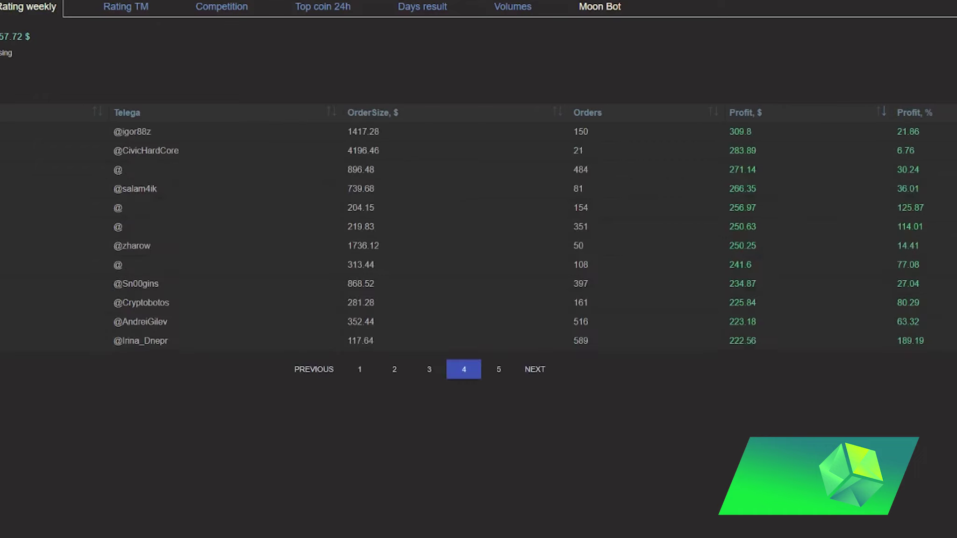
{"action": "left_click", "coordinate": [359, 369]}
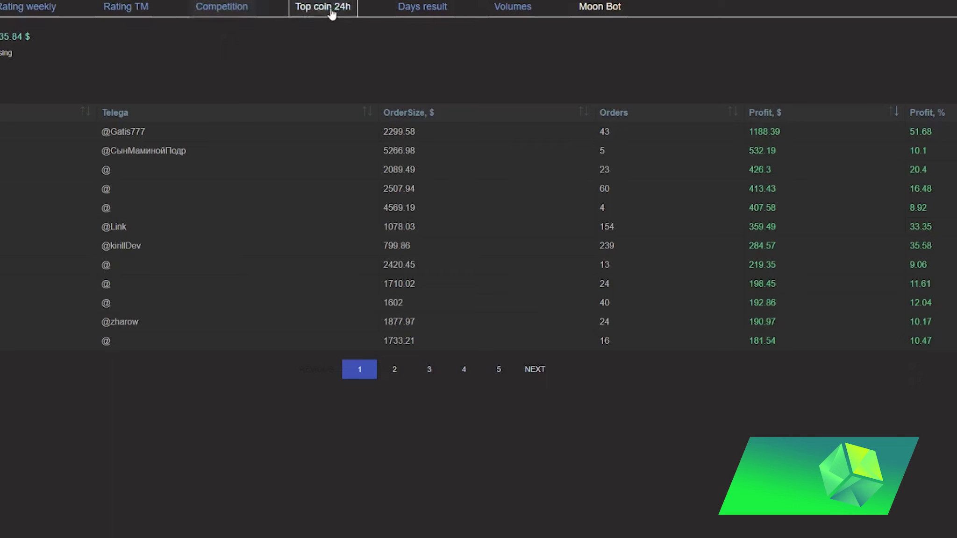
View Top coin 24h, Days result and Volumes tables, then close the Strategies window.
{"action": "left_click", "coordinate": [355, 11]}
{"action": "left_click", "coordinate": [404, 12]}
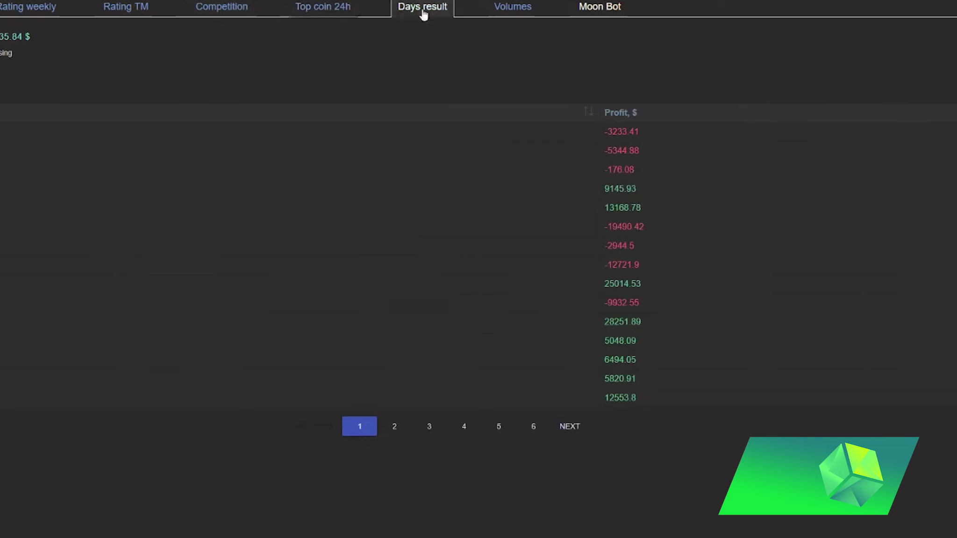
{"action": "left_click", "coordinate": [513, 11]}
{"action": "left_click_drag", "start_coordinate": [92, 119], "coordinate": [157, 119]}
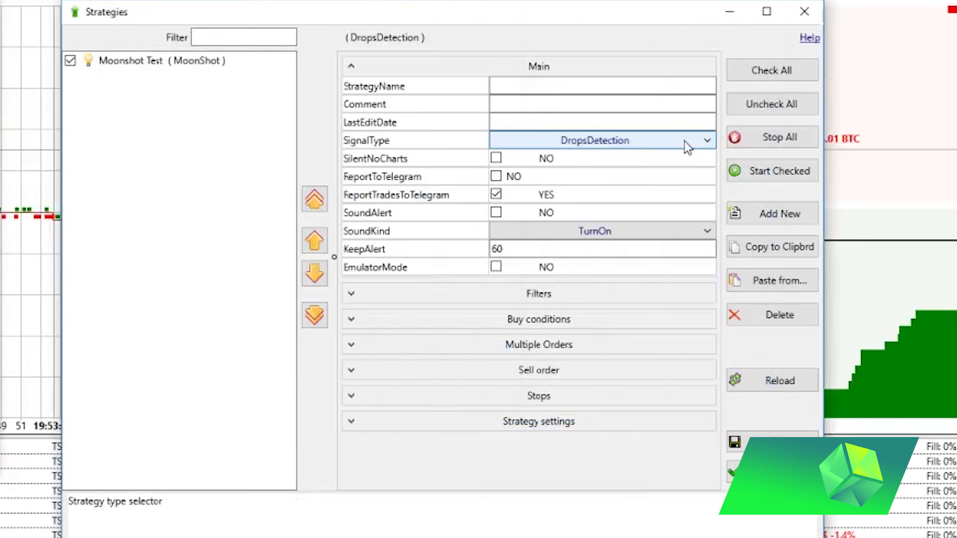
{"action": "left_click", "coordinate": [687, 141]}
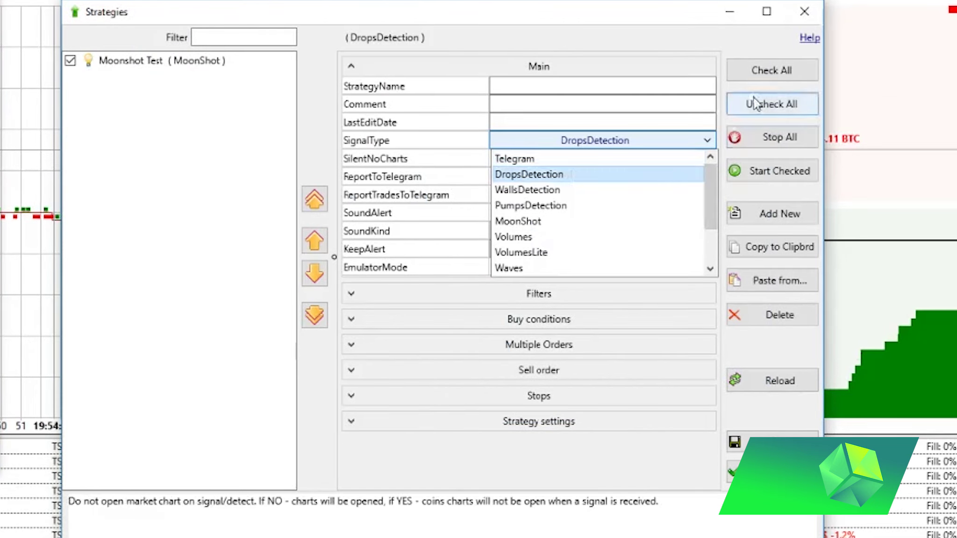
{"action": "left_click", "coordinate": [804, 11]}
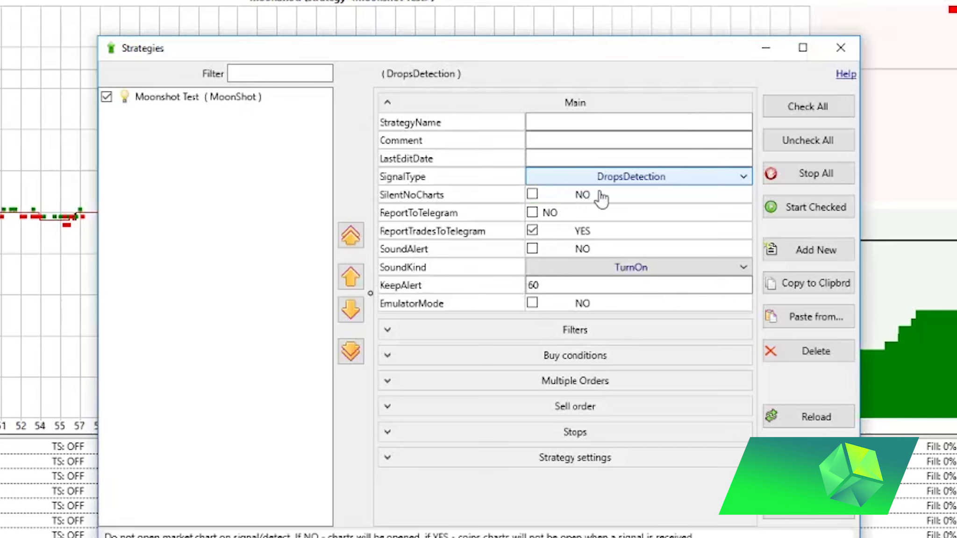
Expand the SignalType dropdown for the Moonshot Test strategy.
{"action": "left_click", "coordinate": [608, 178]}
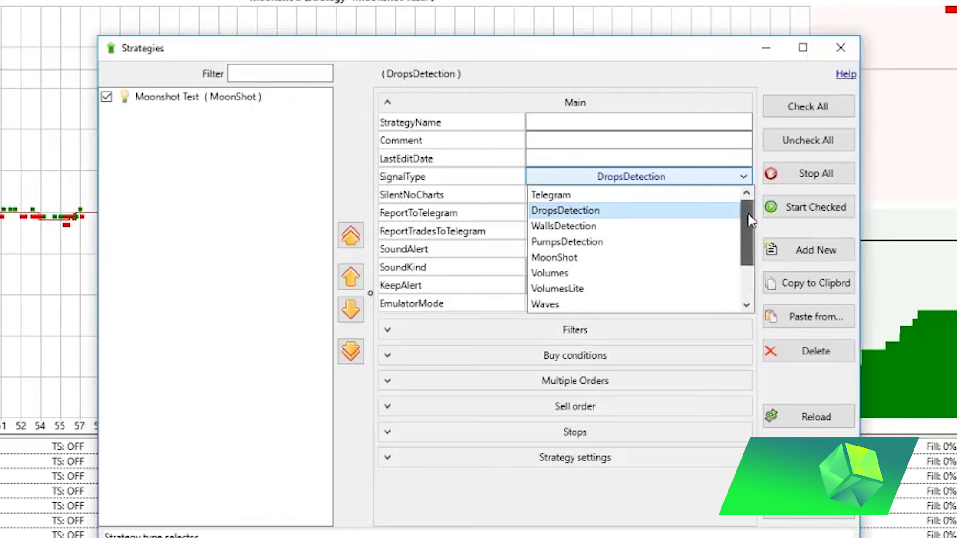
Keep DropsDetection as the signal type, review its Filters, then open the Binance Report.
{"action": "mouse_move", "coordinate": [747, 212]}
{"action": "left_mouse_down"}
{"action": "mouse_move", "coordinate": [750, 268]}
{"action": "mouse_move", "coordinate": [754, 216]}
{"action": "left_mouse_up"}
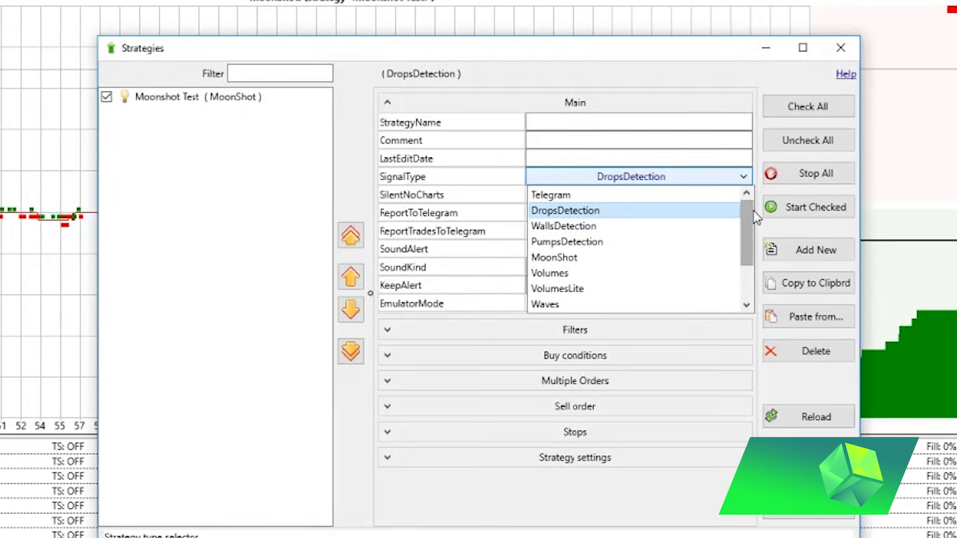
{"action": "left_click", "coordinate": [707, 181]}
{"action": "left_click", "coordinate": [578, 331]}
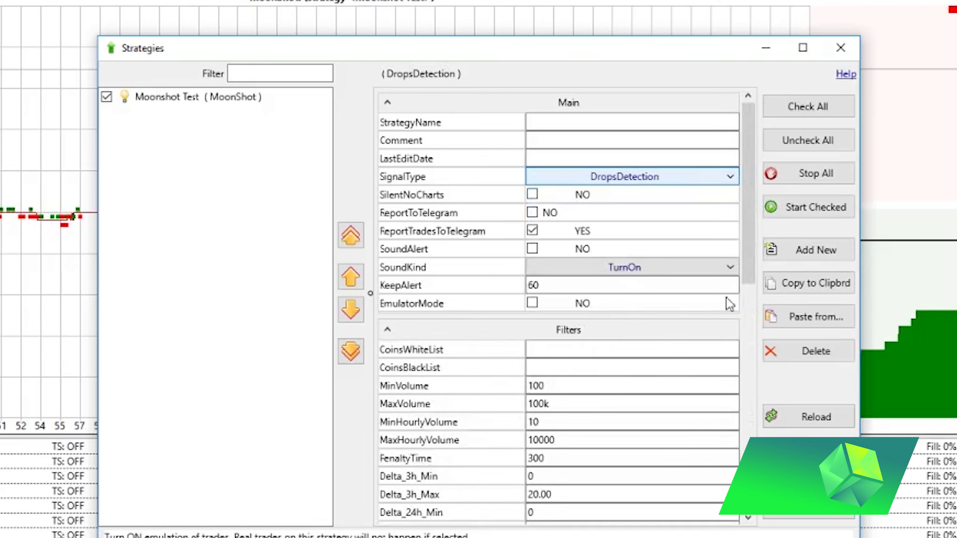
{"action": "left_click_drag", "start_coordinate": [745, 268], "coordinate": [745, 313]}
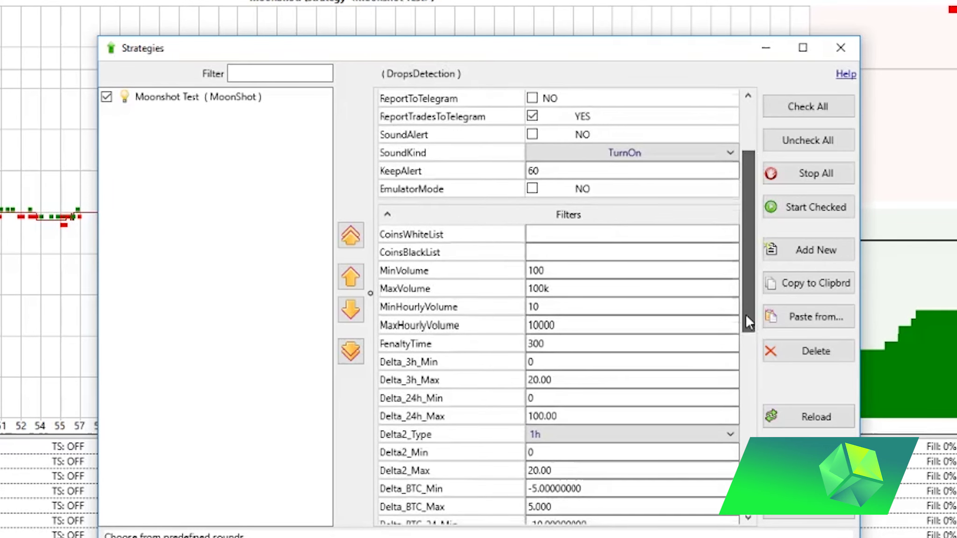
{"action": "left_click", "coordinate": [572, 215]}
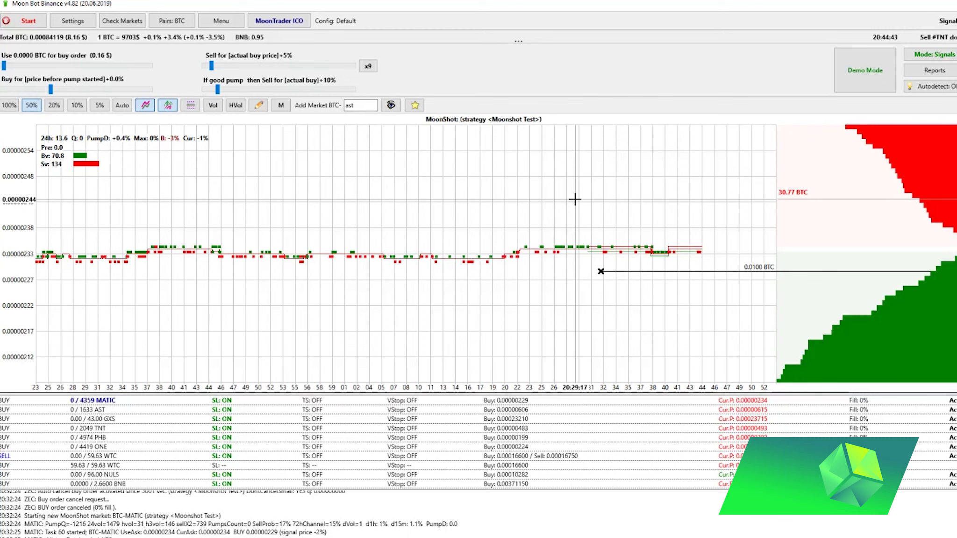
{"action": "left_click", "coordinate": [934, 70]}
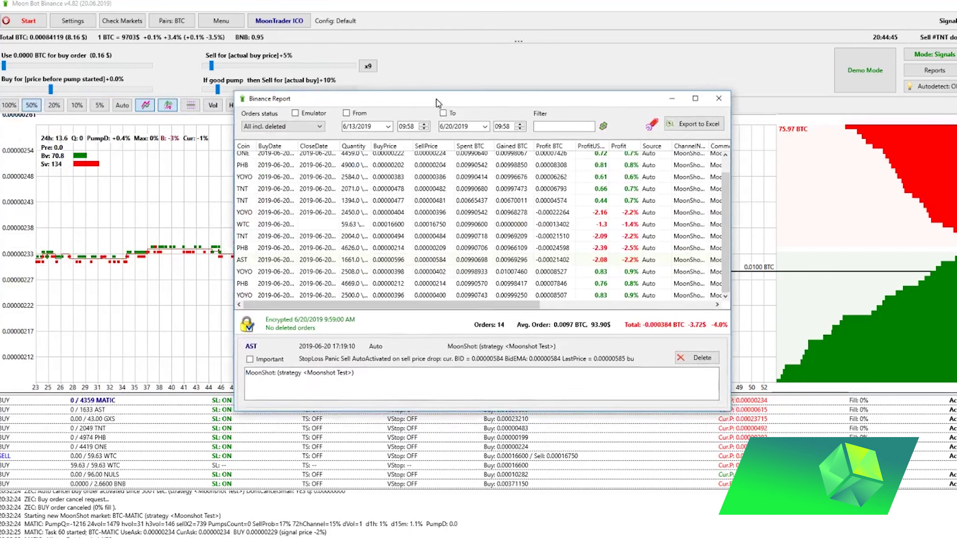
{"action": "left_click_drag", "start_coordinate": [438, 103], "coordinate": [430, 99]}
{"action": "left_click_drag", "start_coordinate": [721, 223], "coordinate": [722, 211]}
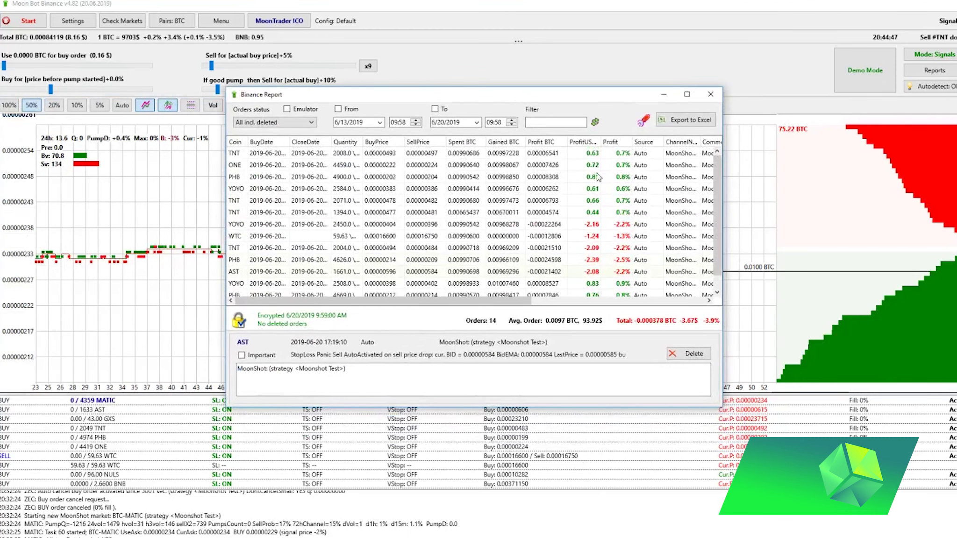